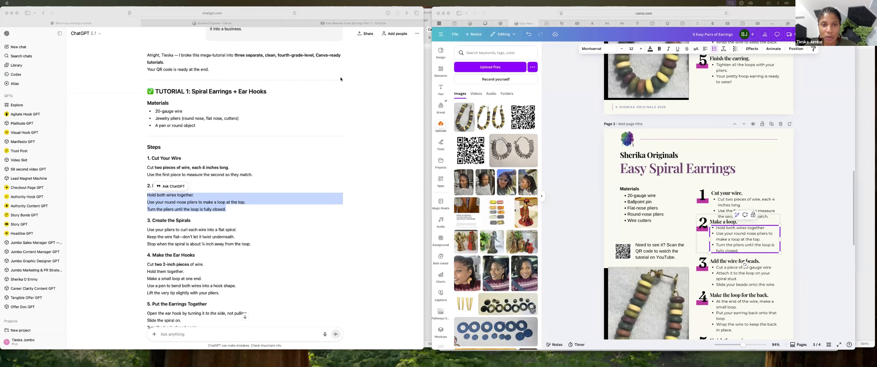
Review the video transcript and the Spiral Earrings tutorial in the ChatGPT conversation against the Easy Spiral Earrings page in Canva
scroll(220, 131, up, 10)
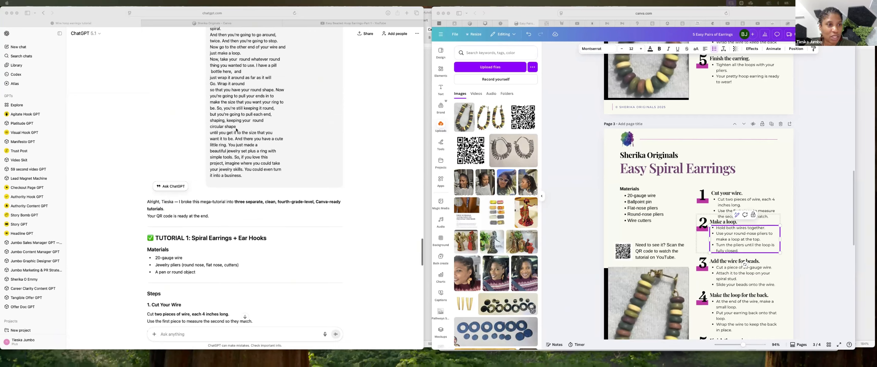
scroll(235, 139, up, 10)
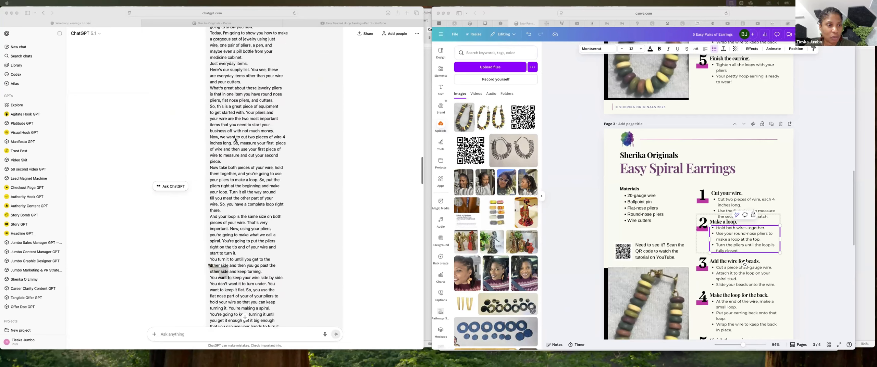
scroll(235, 139, down, 5)
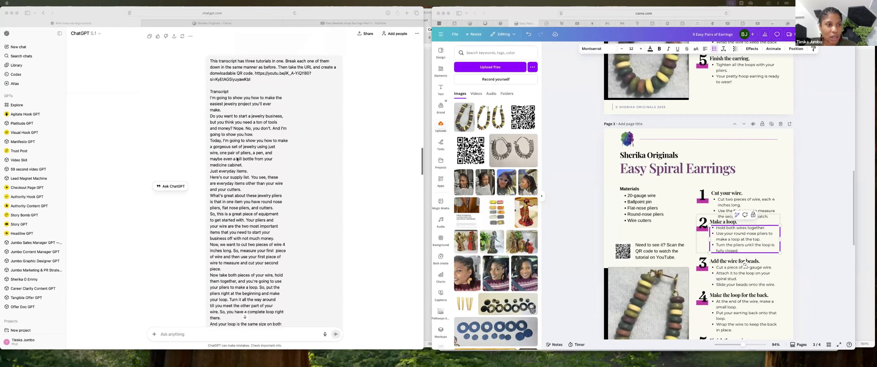
scroll(237, 159, down, 2)
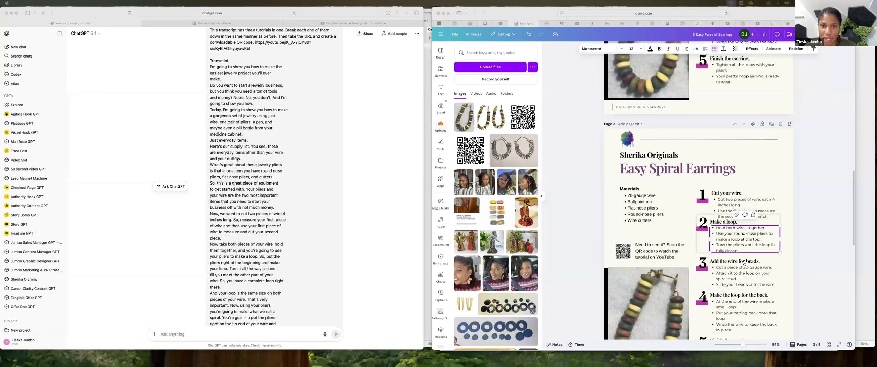
scroll(237, 159, down, 10)
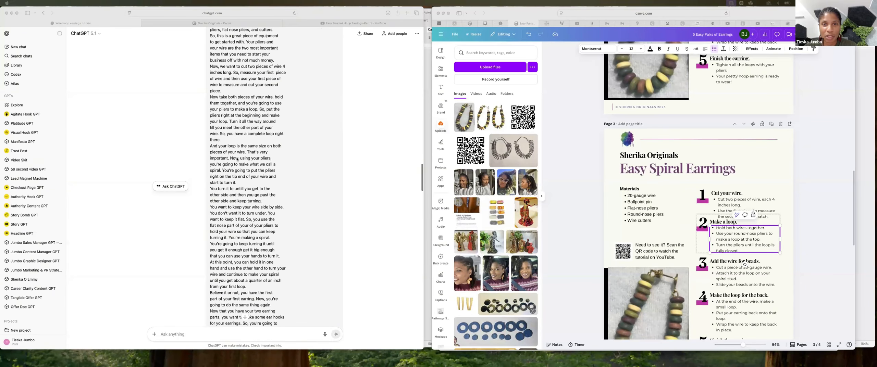
scroll(238, 159, down, 1)
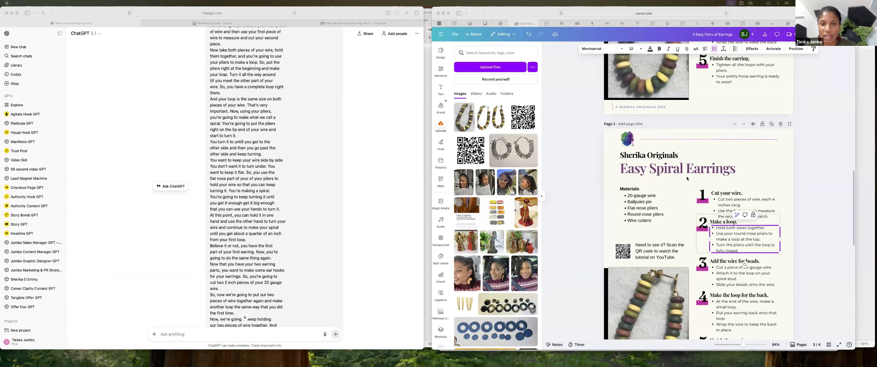
scroll(687, 179, down, 2)
scroll(687, 179, down, 3)
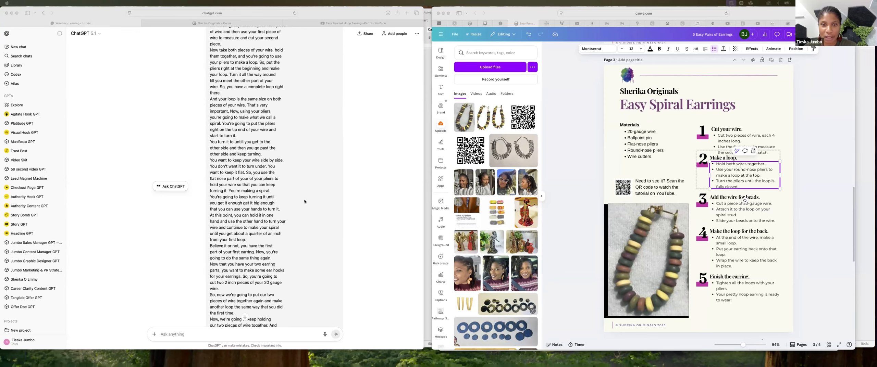
scroll(304, 201, down, 15)
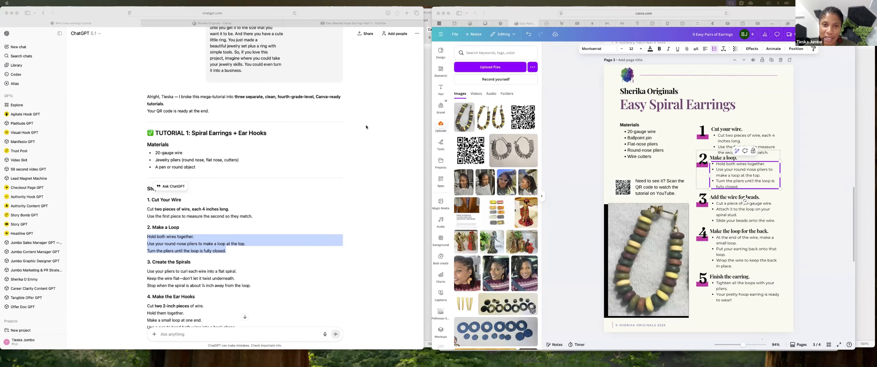
scroll(289, 223, down, 2)
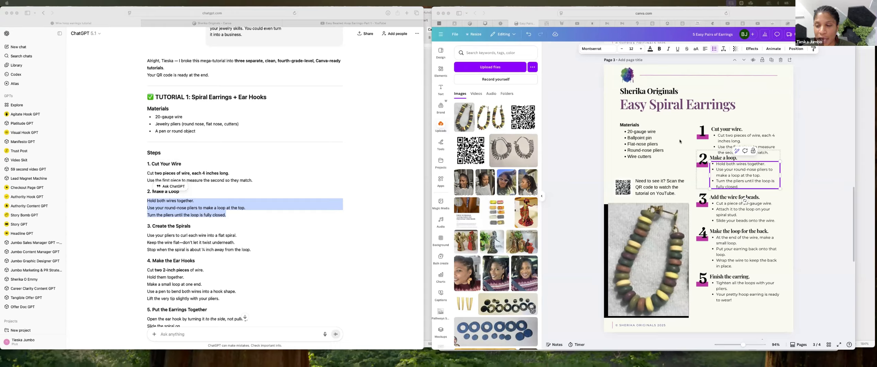
Change the heading of step 3 on the Easy Spiral Earrings page to "Create the spirals."
scroll(680, 142, down, 3)
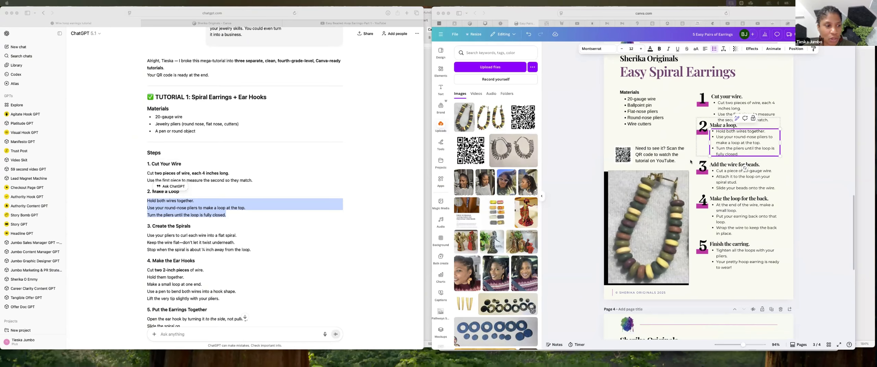
click(729, 165)
double_click(730, 165)
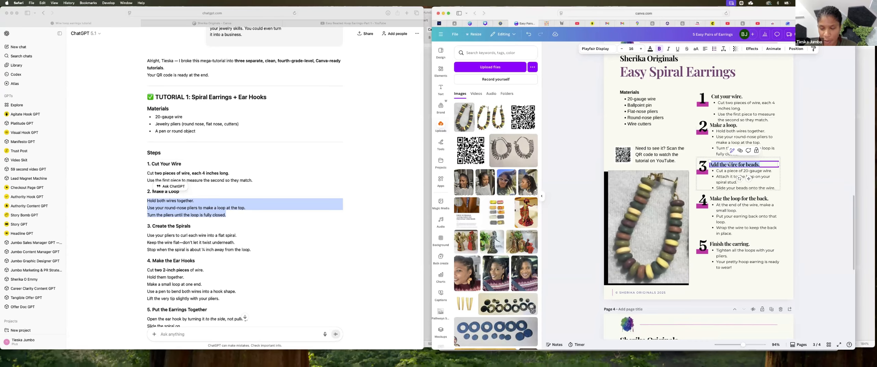
text(Create the)
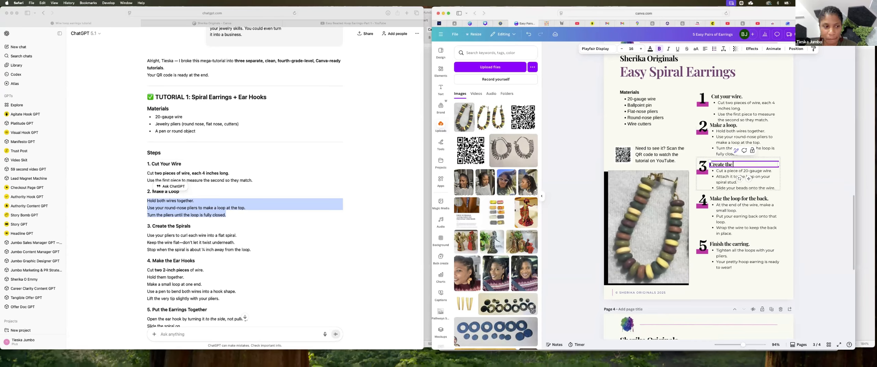
text( spirals.)
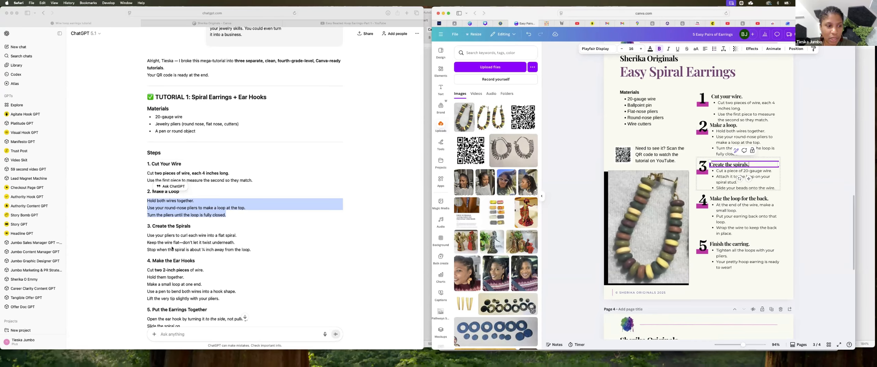
Replace step 3's bullet text with the three lines copied from "Create the Spirals" in ChatGPT's Tutorial 1
click(150, 234)
drag(150, 235, 259, 248)
key(super+c)
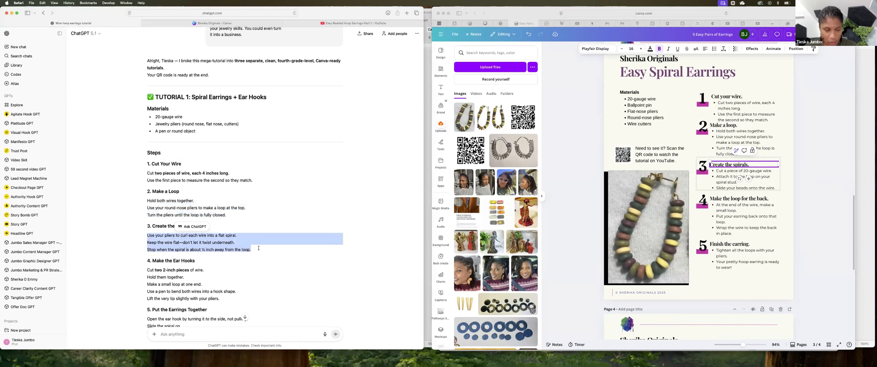
click(728, 177)
key(super+a)
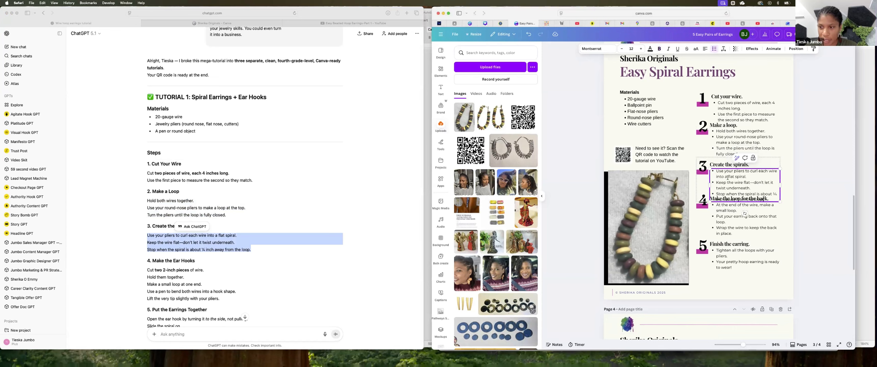
key(super+v)
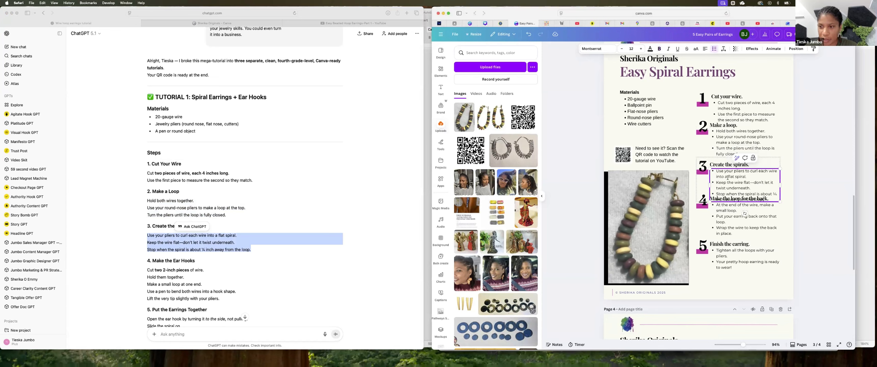
Move the step 4 and step 5 blocks down together to clear step 3's bullet text
click(733, 224)
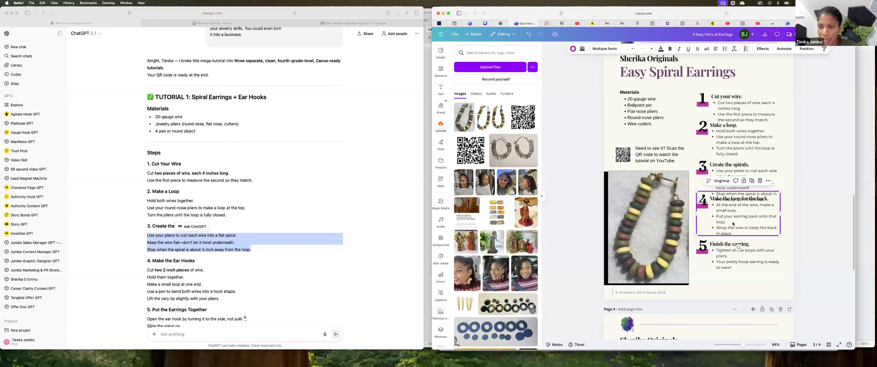
shift+click(733, 253)
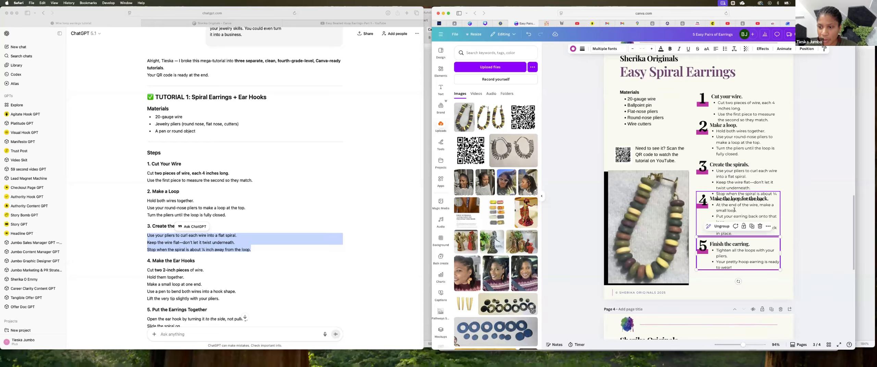
drag(734, 222, 733, 234)
Change the heading of step 4 to "Make the ear hooks."
double_click(729, 210)
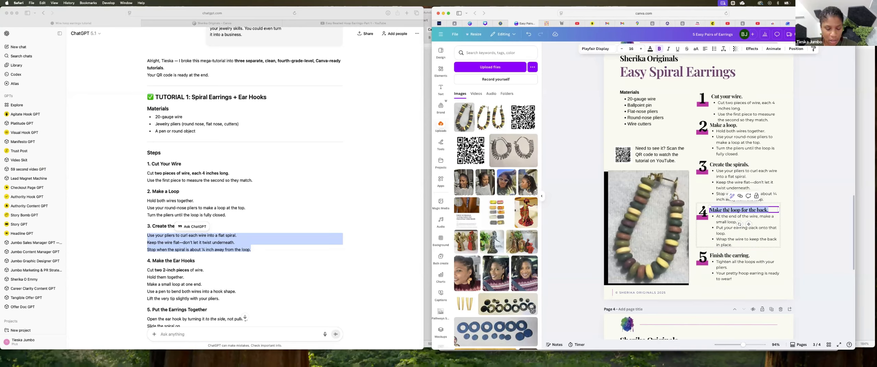
text(Make)
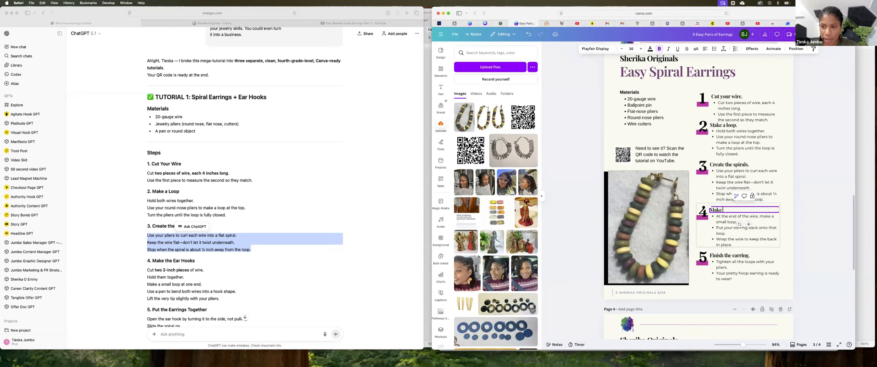
text( the ear hooks.)
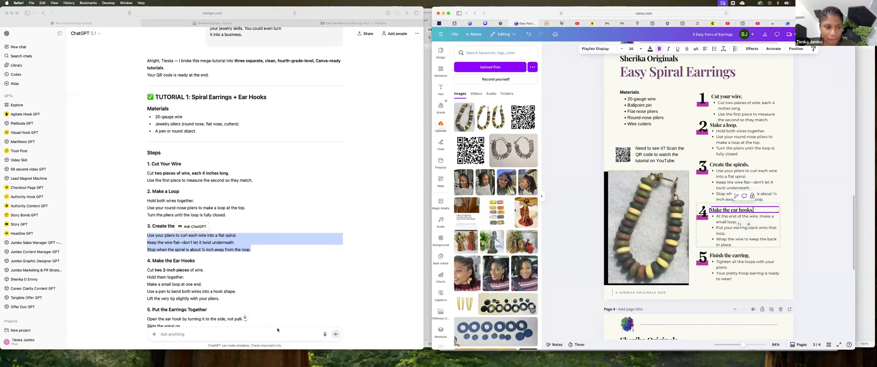
Replace step 4's bullet text with the five lines copied from "Make the Ear Hooks" in ChatGPT's Tutorial 1
click(148, 271)
drag(148, 271, 225, 297)
key(super+c)
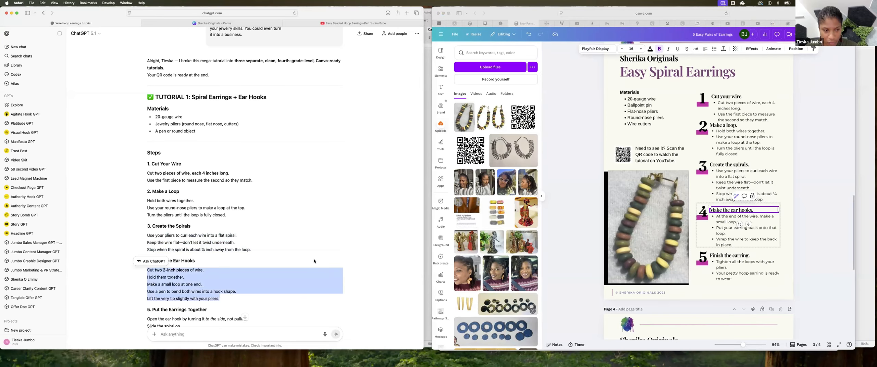
click(725, 223)
double_click(725, 222)
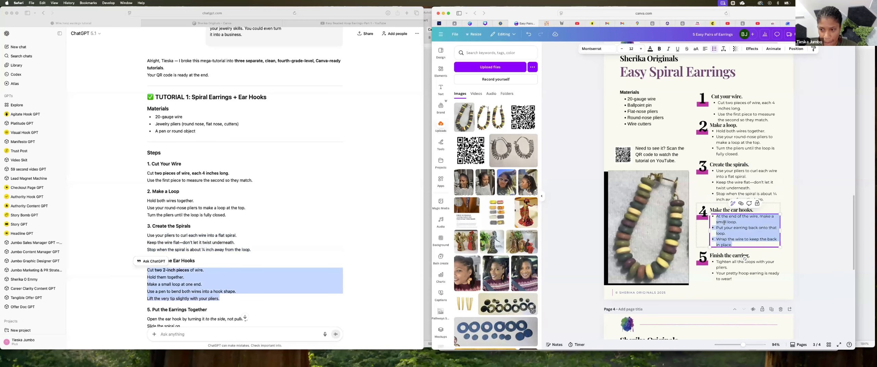
key(super+v)
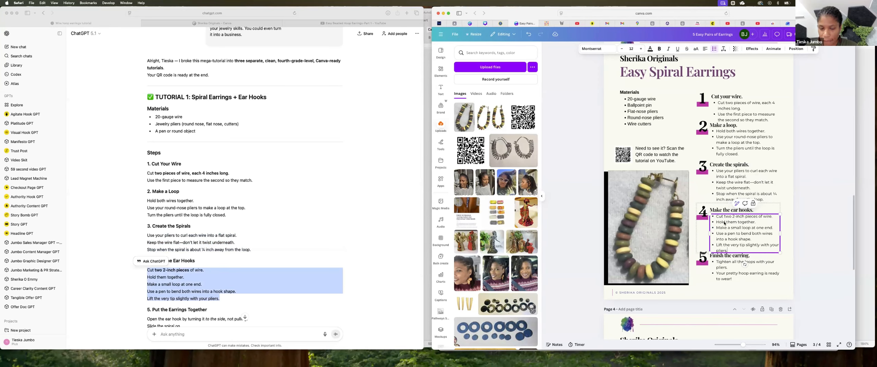
Copy the four instruction lines under "Put the Earrings Together" from ChatGPT's Tutorial 1
scroll(357, 266, down, 1)
scroll(343, 252, up, 1)
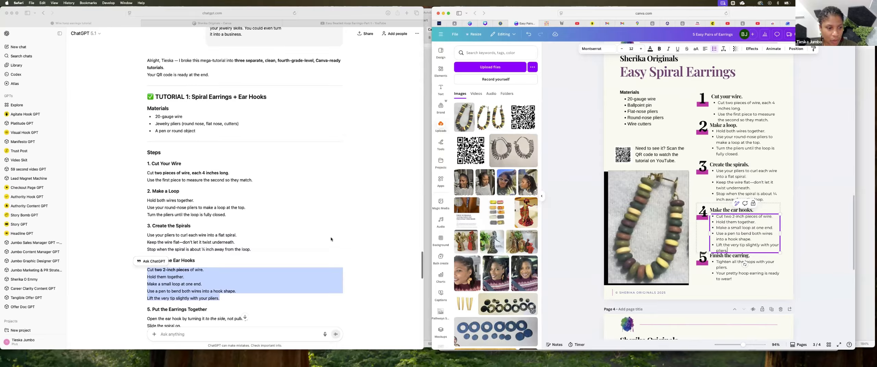
scroll(331, 239, down, 3)
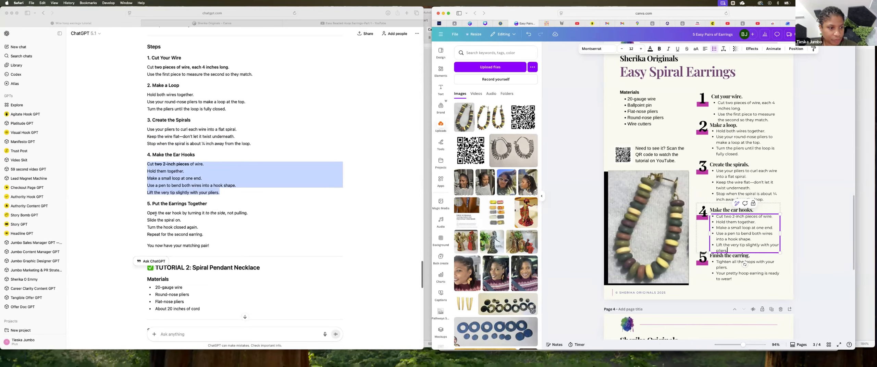
click(156, 214)
drag(147, 214, 204, 235)
key(super+c)
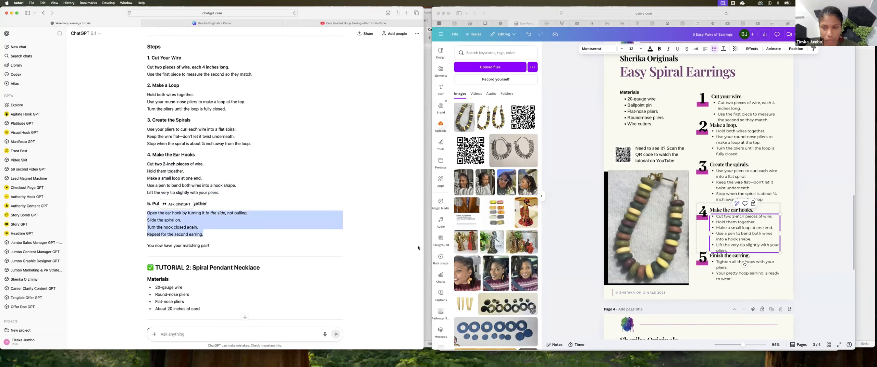
Change the heading of step 5 on the Canva page to "Put the earrings together."
click(740, 265)
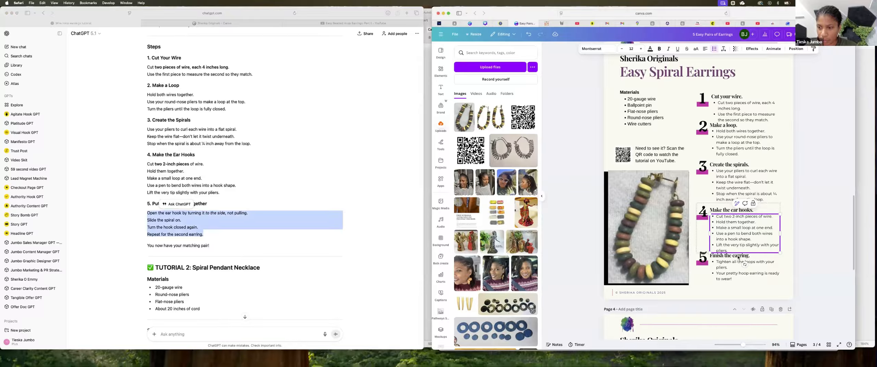
double_click(739, 257)
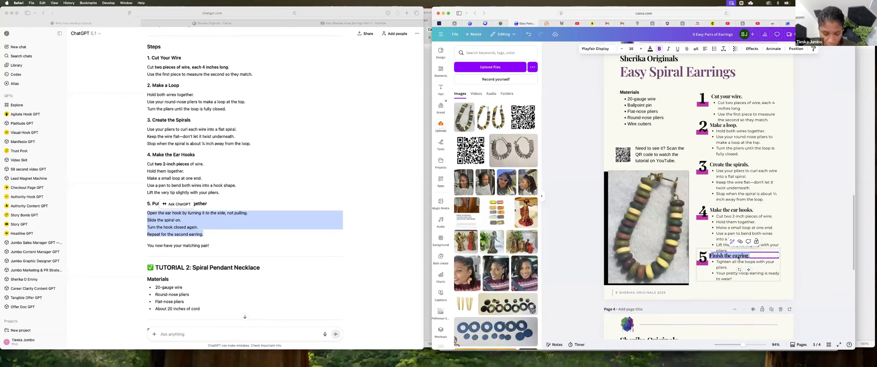
text(Put the)
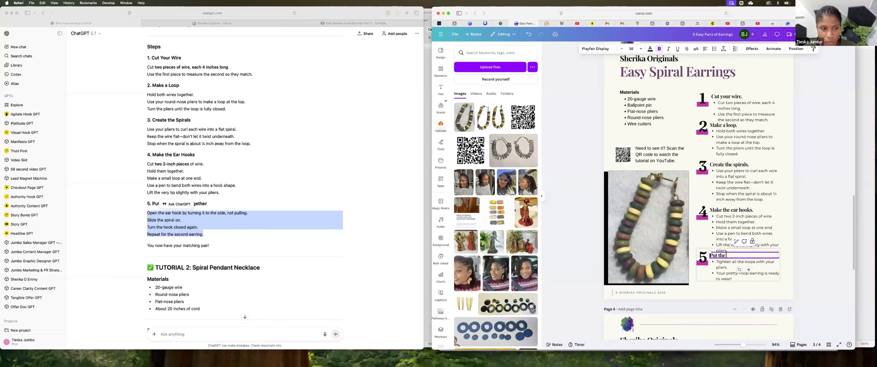
text( earrings toget)
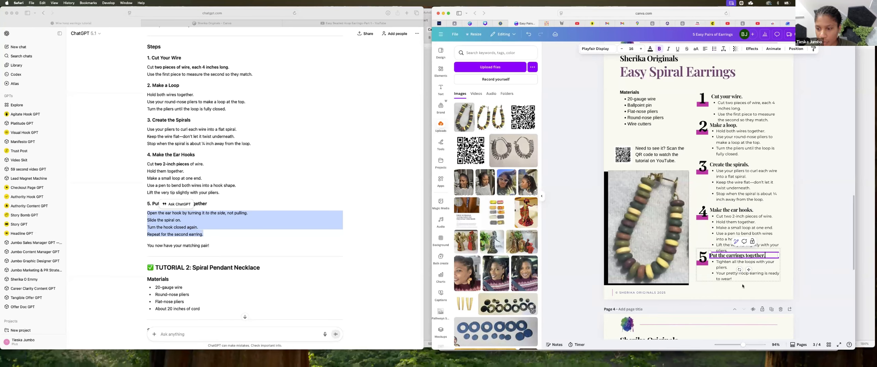
text(her.)
Replace step 5's bullet text with the copied instructions for putting the earrings together
double_click(729, 273)
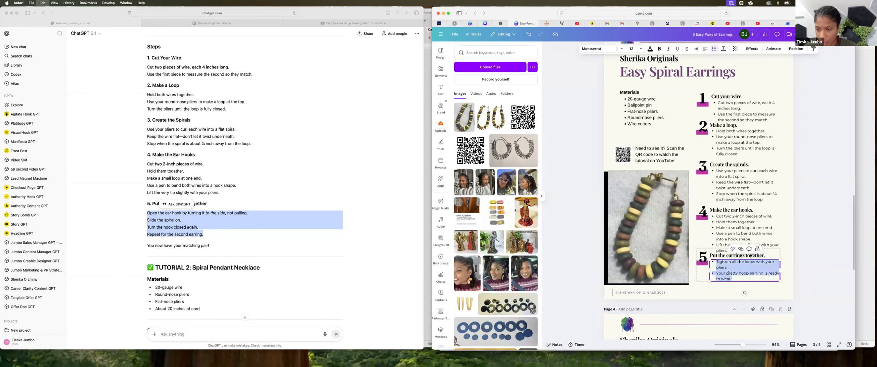
key(super+v)
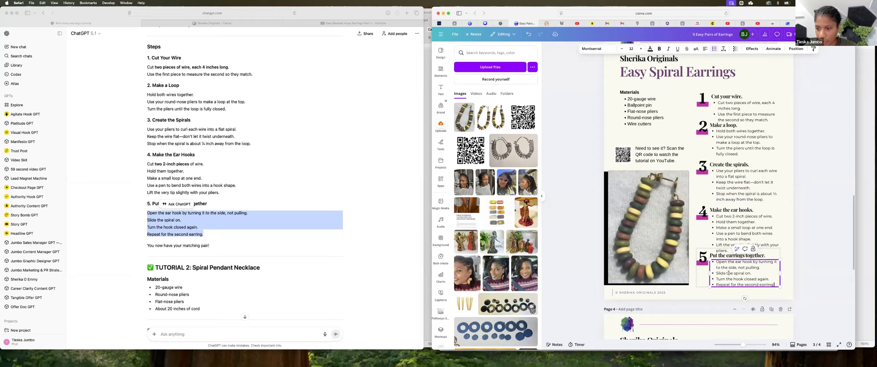
click(802, 187)
Select all five step blocks on the Easy Spiral Earrings page and space them evenly vertically
click(740, 102)
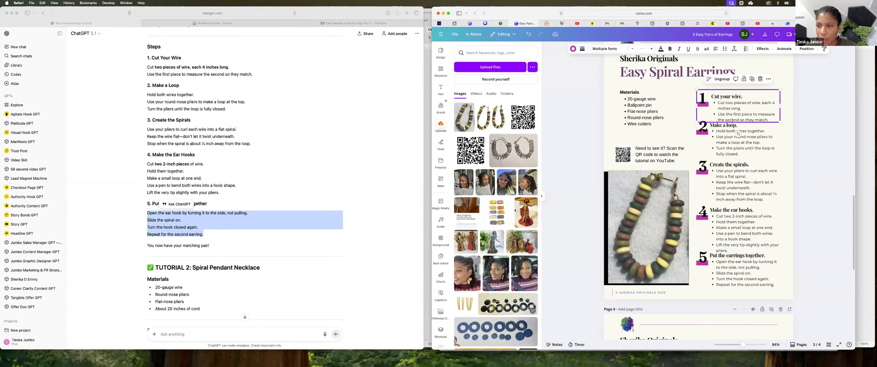
shift+click(736, 139)
shift+click(737, 181)
shift+click(725, 233)
shift+click(740, 271)
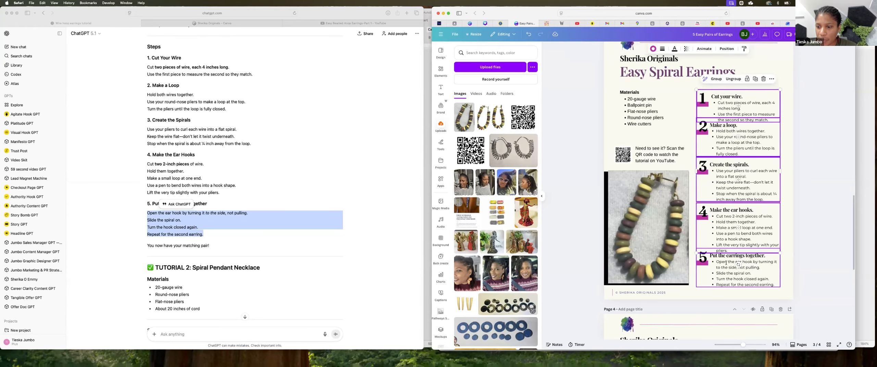
click(728, 49)
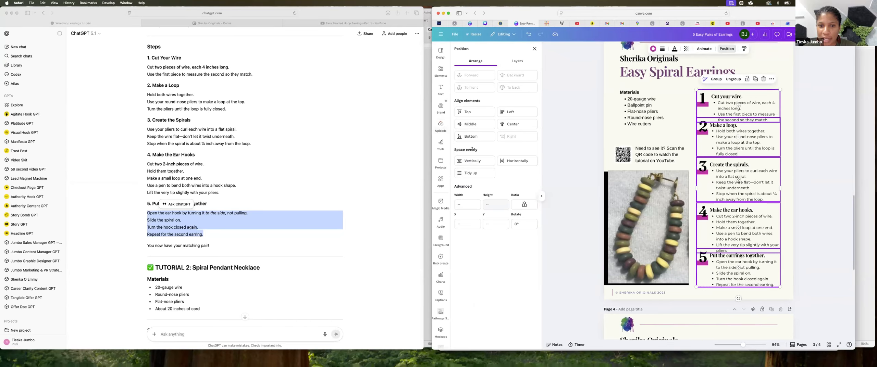
click(474, 162)
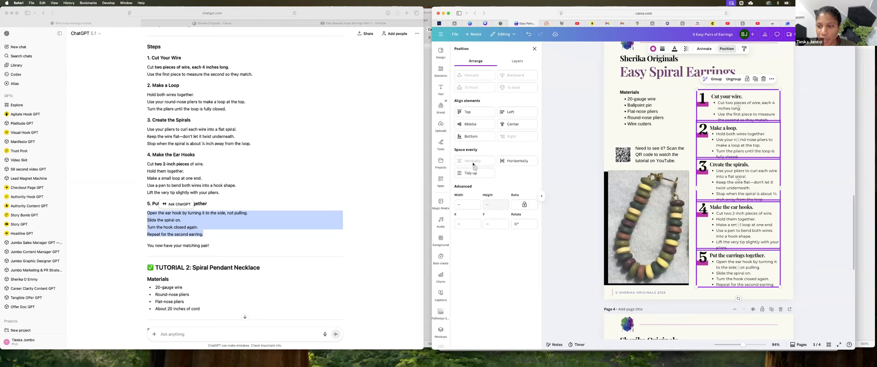
click(813, 145)
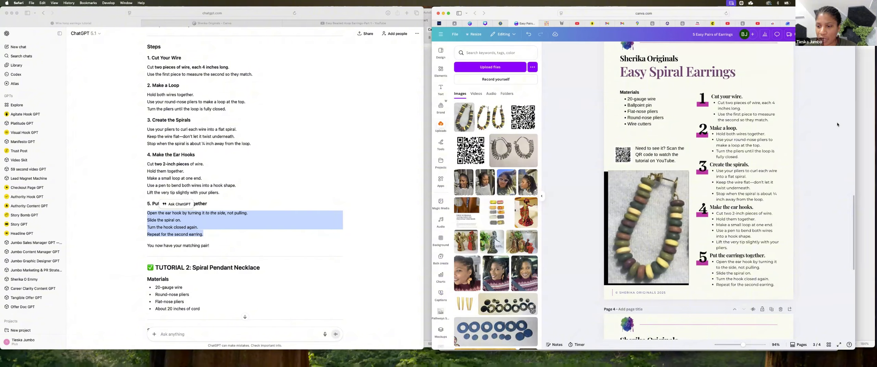
Move the step 1 and step 2 blocks slightly up and the step 5 block slightly down
click(734, 109)
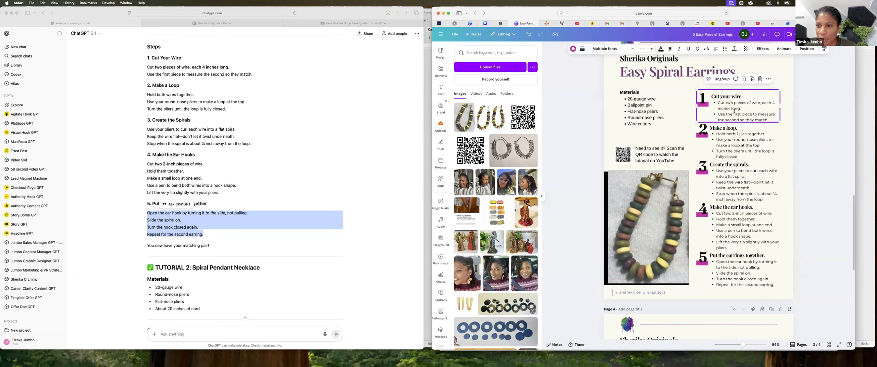
click(789, 109)
drag(744, 102, 744, 96)
click(735, 138)
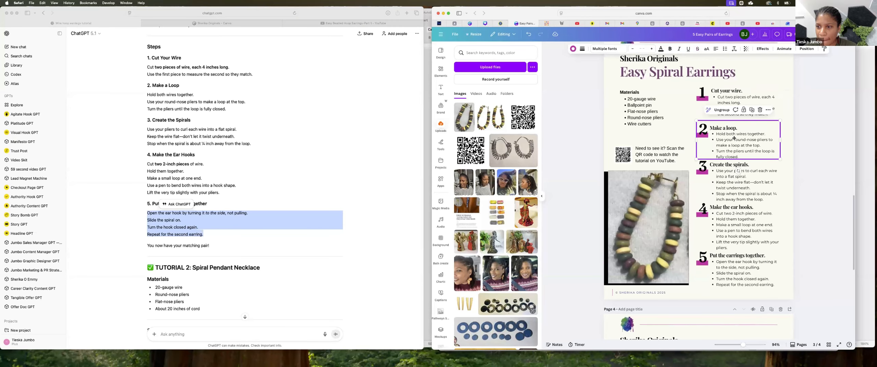
drag(735, 139, 734, 135)
click(730, 254)
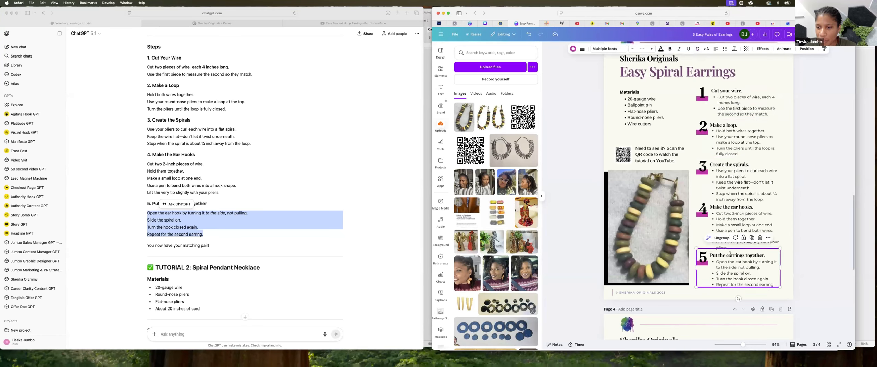
drag(731, 256, 730, 259)
Redistribute the five repositioned step blocks with even vertical spacing between steps 1 and 5
click(727, 103)
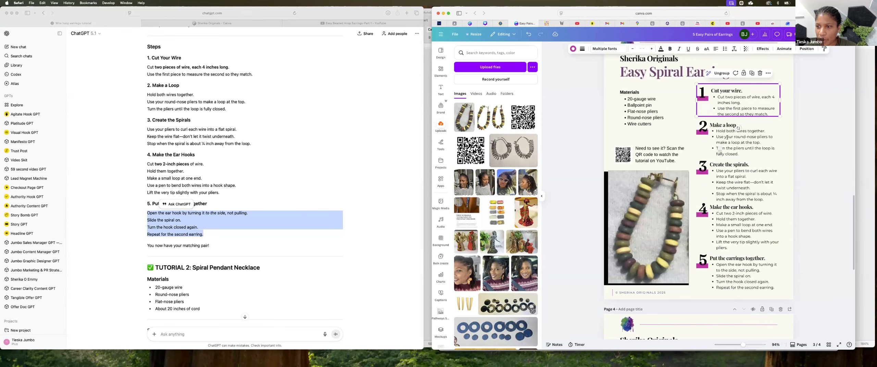
shift+click(723, 138)
shift+click(728, 175)
shift+click(727, 221)
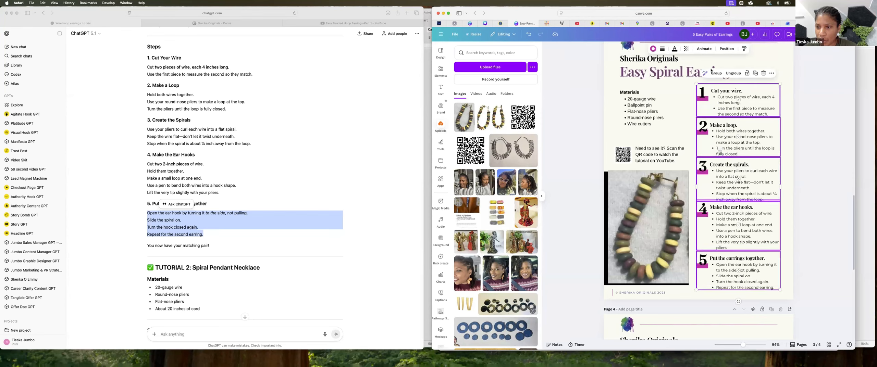
shift+click(728, 266)
click(727, 49)
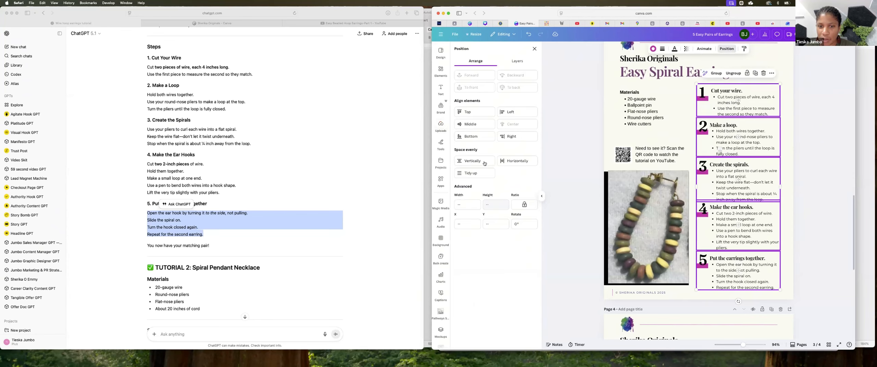
click(494, 163)
click(826, 190)
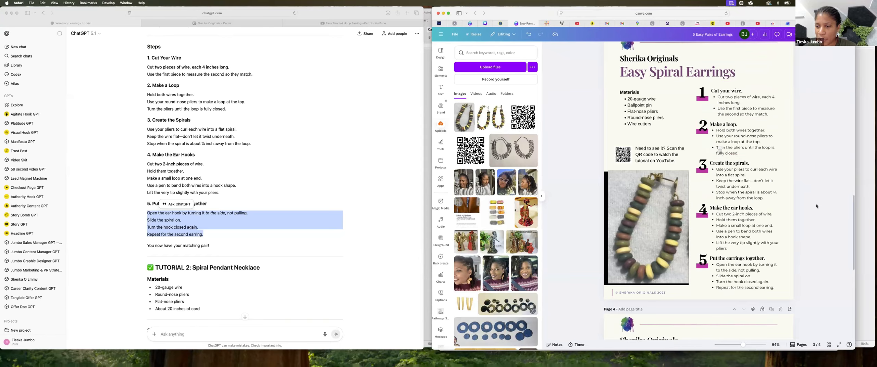
Compare the layout of the wire hoop, beaded hoop and spiral earrings pages
scroll(818, 202, up, 1)
scroll(817, 203, up, 15)
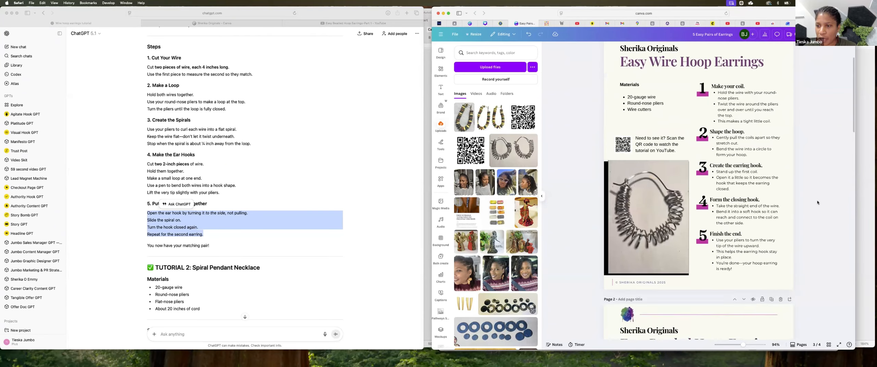
scroll(817, 203, down, 2)
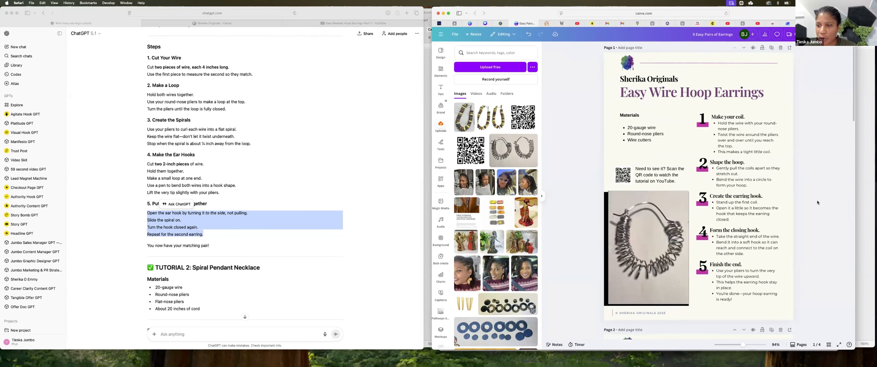
scroll(818, 202, down, 10)
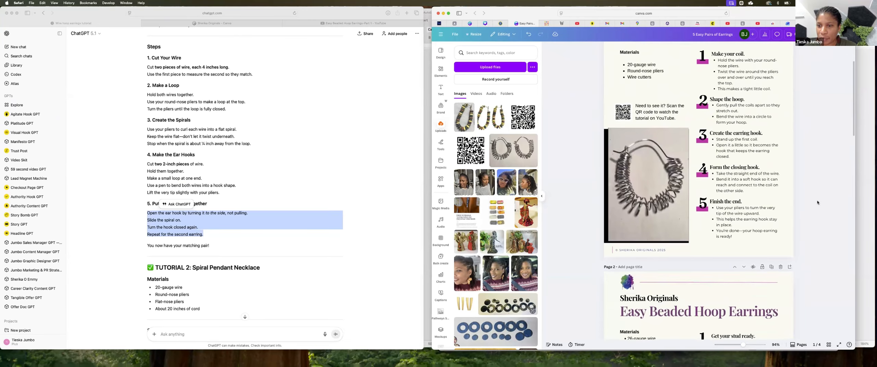
scroll(818, 203, down, 4)
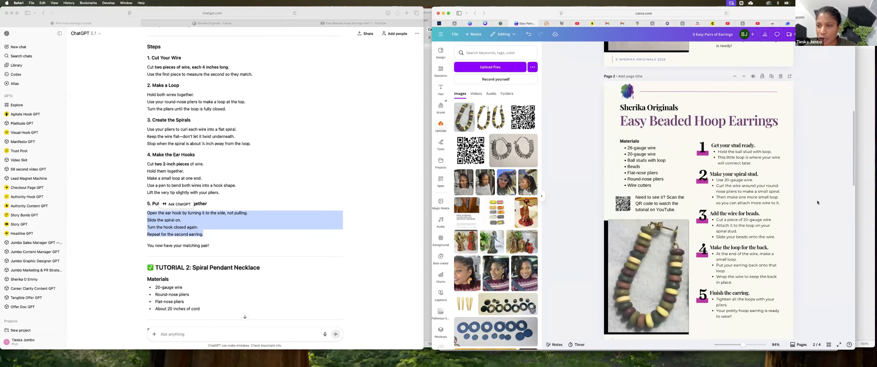
scroll(818, 202, down, 10)
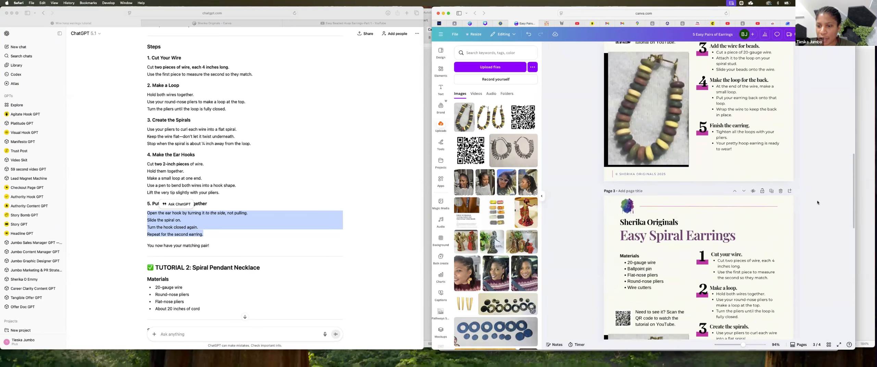
scroll(817, 202, down, 7)
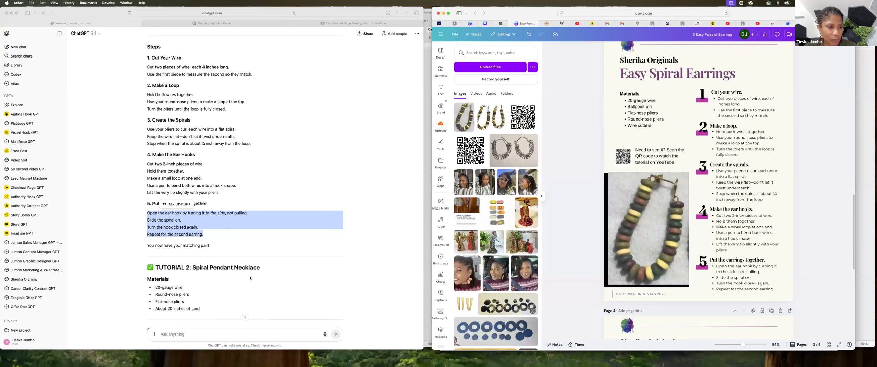
Download the QR code offered at the end of ChatGPT's tutorials response
scroll(250, 279, down, 15)
scroll(204, 266, up, 1)
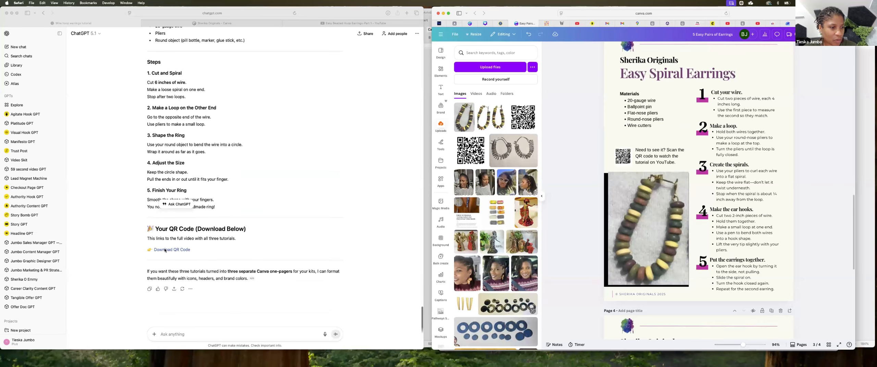
click(166, 251)
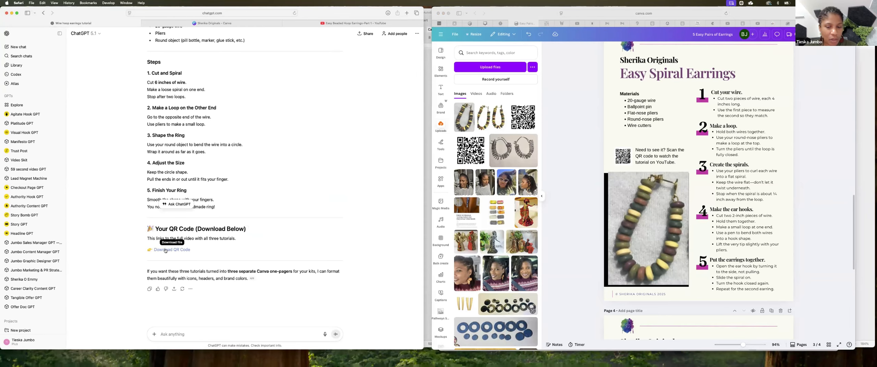
click(165, 251)
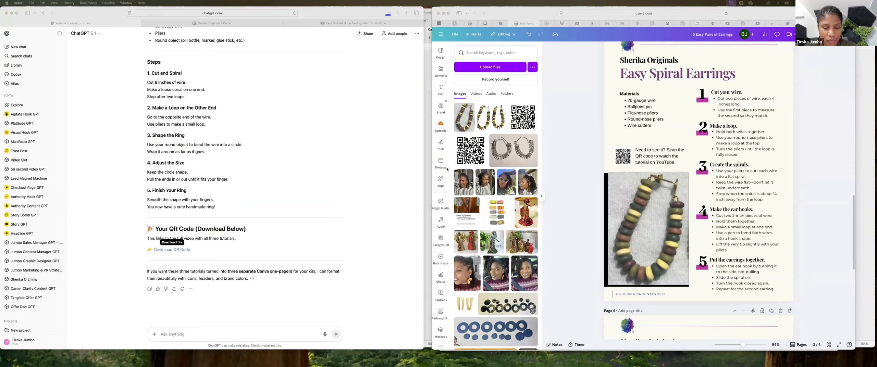
Start a file upload in Canva and rename the new QR code image in Downloads to SpiralEarrings.png
click(499, 72)
click(499, 72)
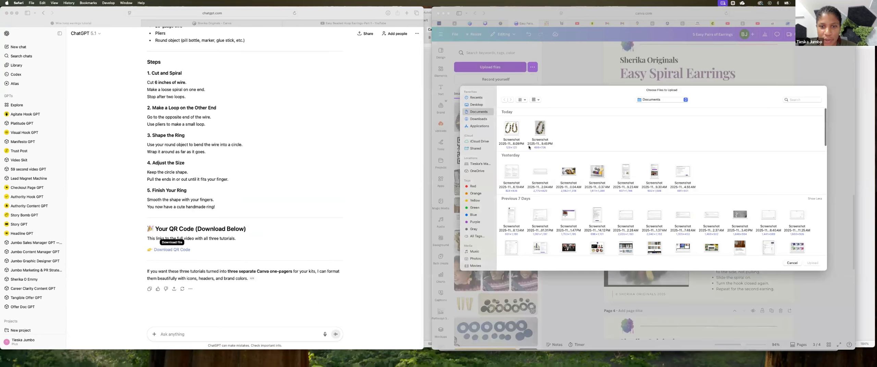
click(479, 119)
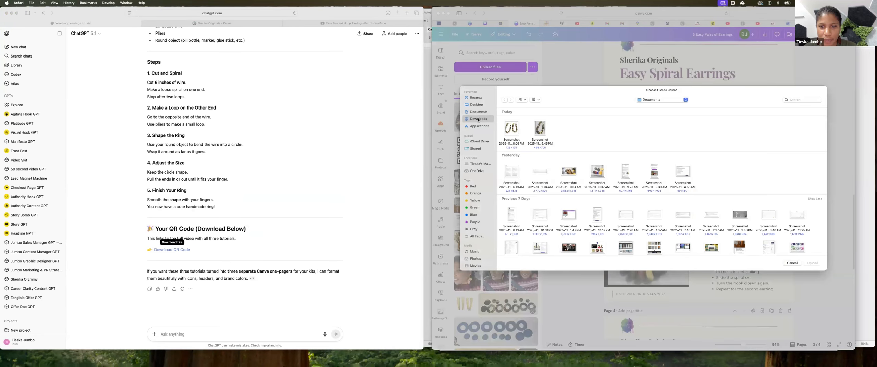
click(537, 138)
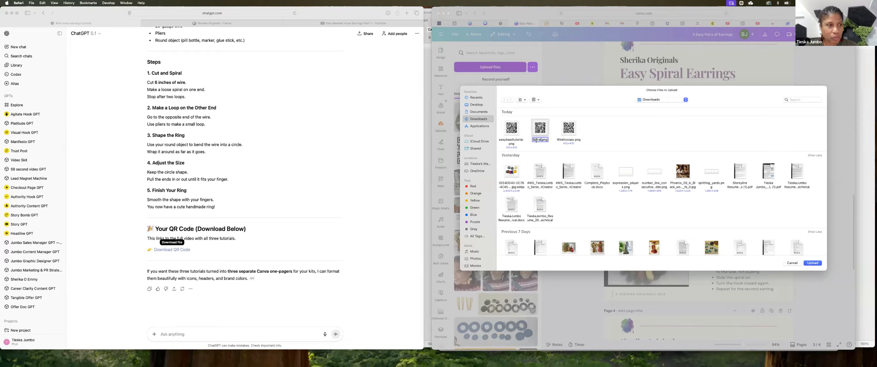
text(Earrings)
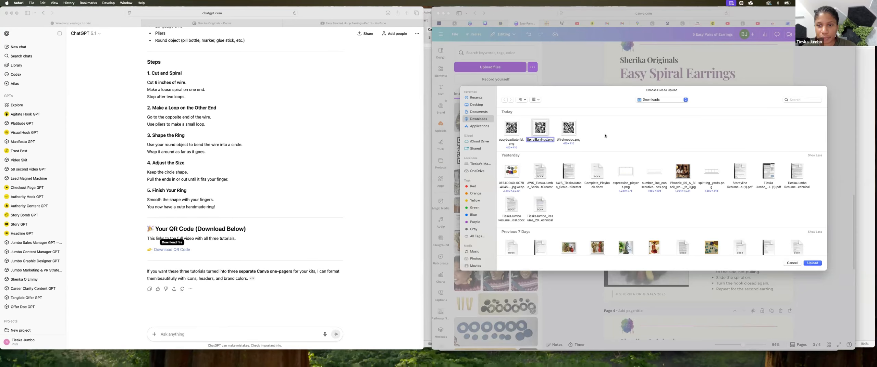
click(605, 136)
Upload SpiralEarrings.png and replace the QR code on the Easy Spiral Earrings page with it
double_click(542, 128)
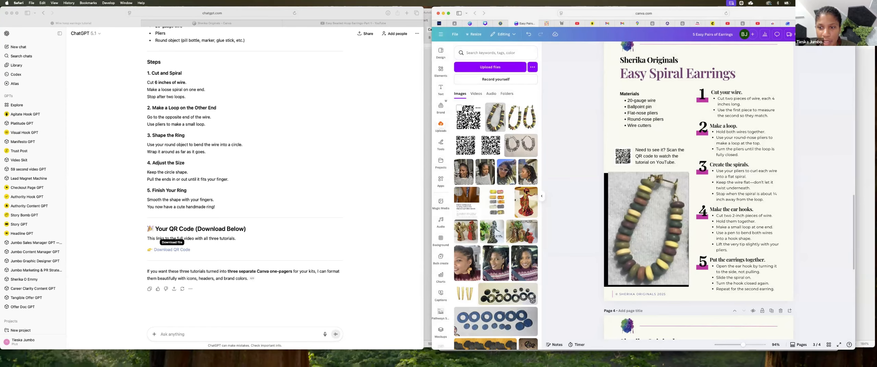
drag(468, 118, 620, 164)
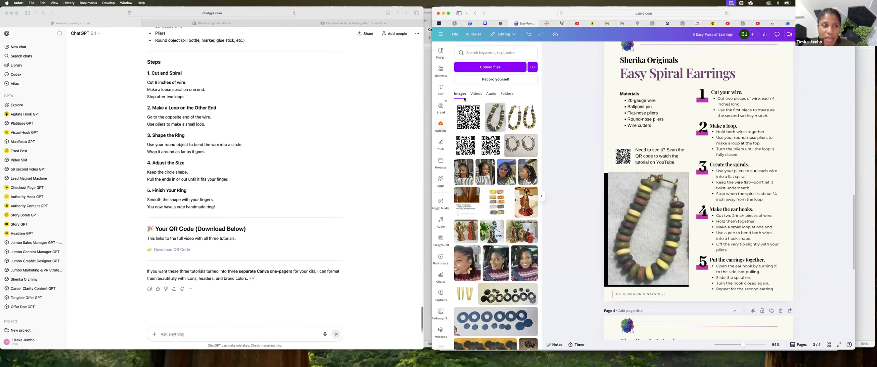
Open the Easiest Wire Jewelry Tutorial EVER! video on YouTube, mute and pause it, and capture a screenshot of one spiral earring
scroll(307, 79, up, 10)
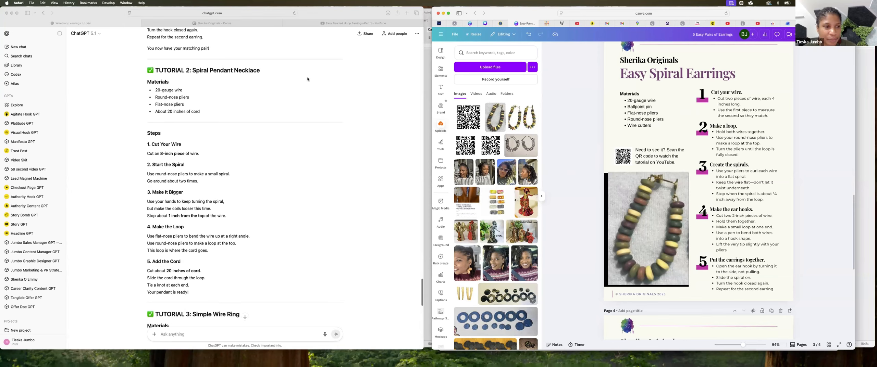
scroll(308, 79, up, 4)
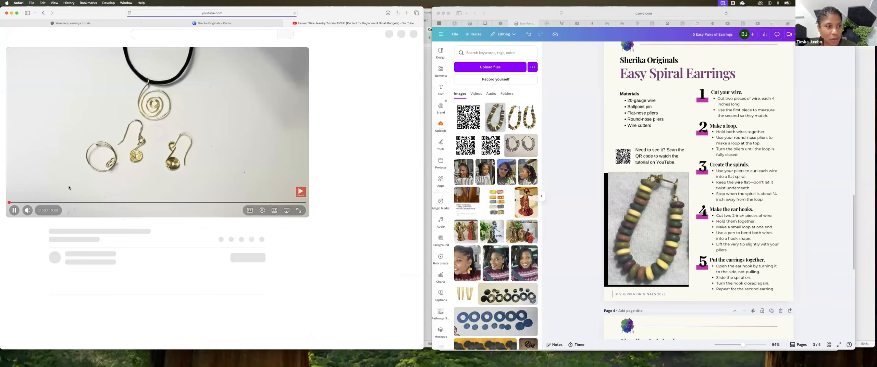
click(29, 210)
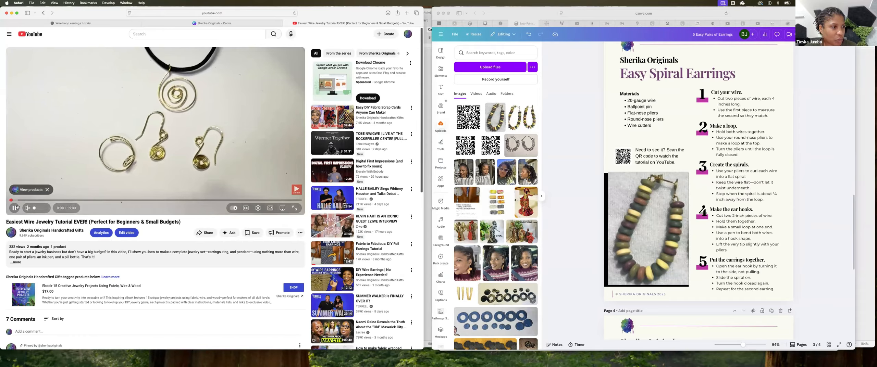
click(16, 207)
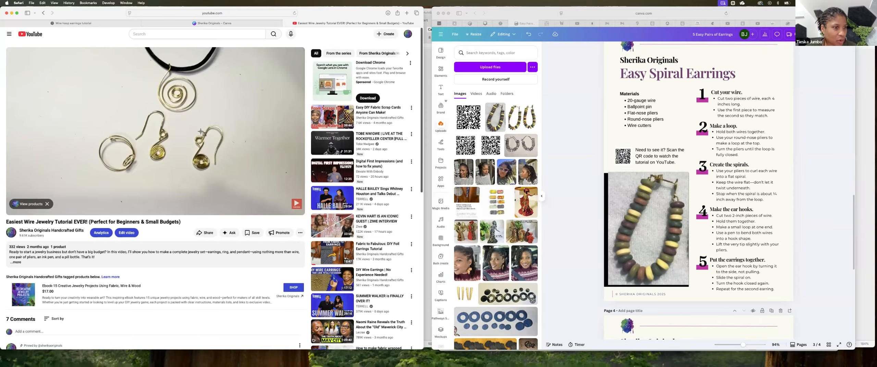
mouse_move(186, 118)
mouse_down()
mouse_move(206, 176)
mouse_move(227, 177)
mouse_up()
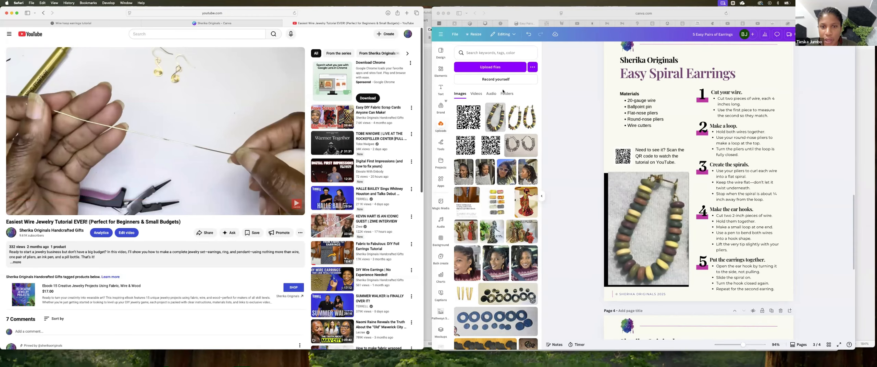
Upload the spiral earring screenshot from Documents to Canva and replace the beaded hoop photo on the Easy Spiral Earrings page
click(498, 68)
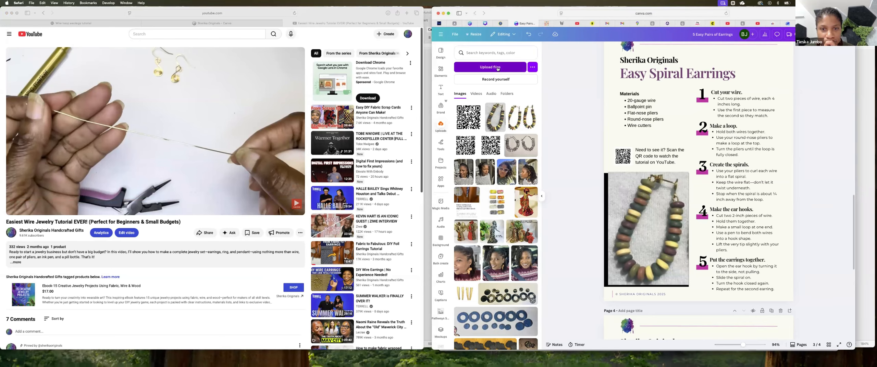
click(498, 69)
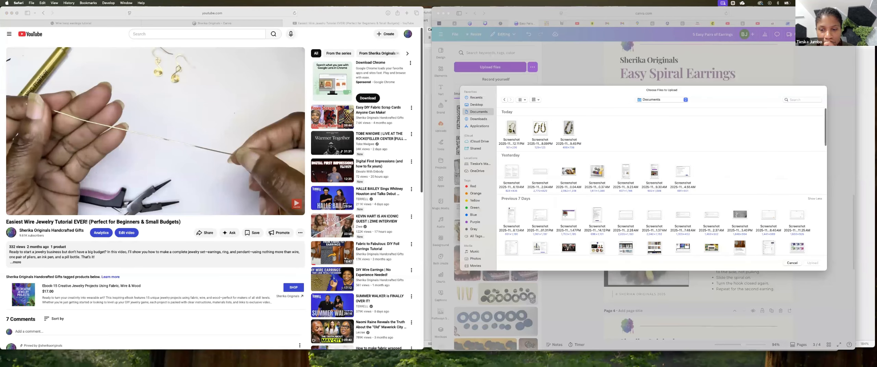
double_click(512, 130)
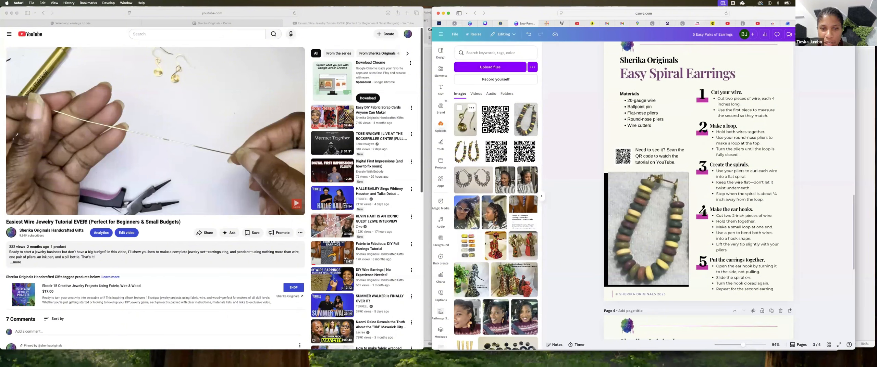
drag(474, 129, 637, 227)
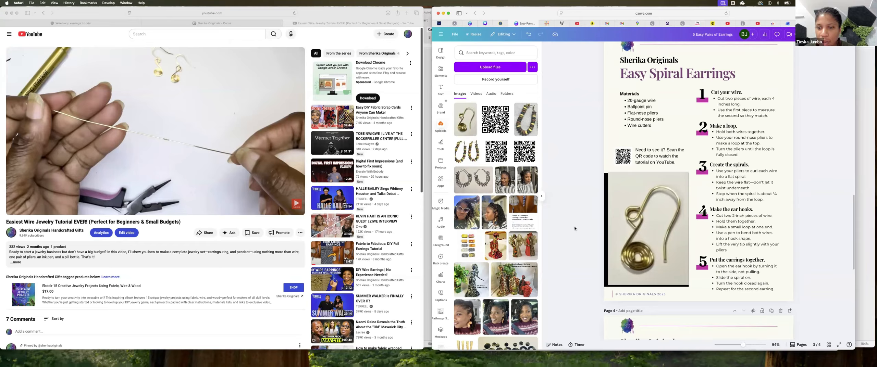
Check the Tips for Standing Out Online page and open the design's download options
scroll(575, 229, down, 1)
scroll(575, 229, down, 10)
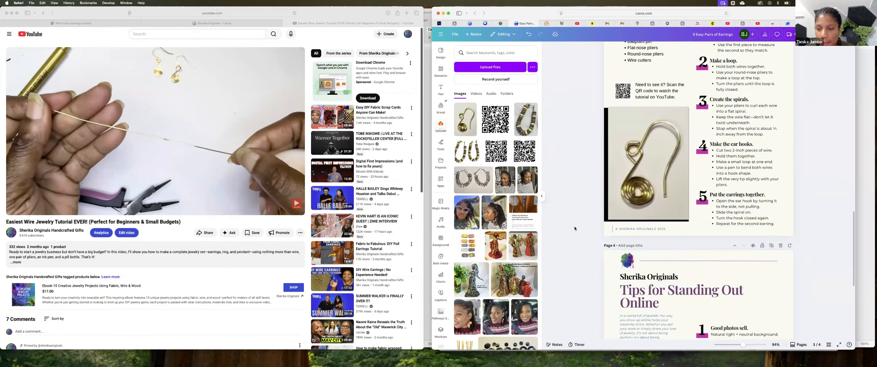
scroll(575, 229, down, 2)
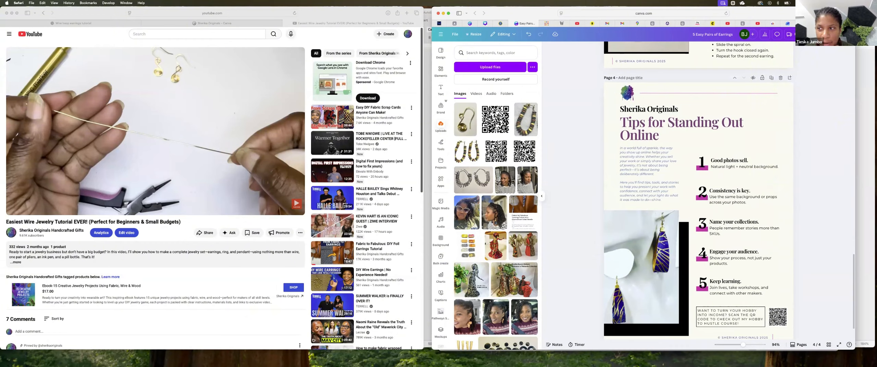
click(802, 34)
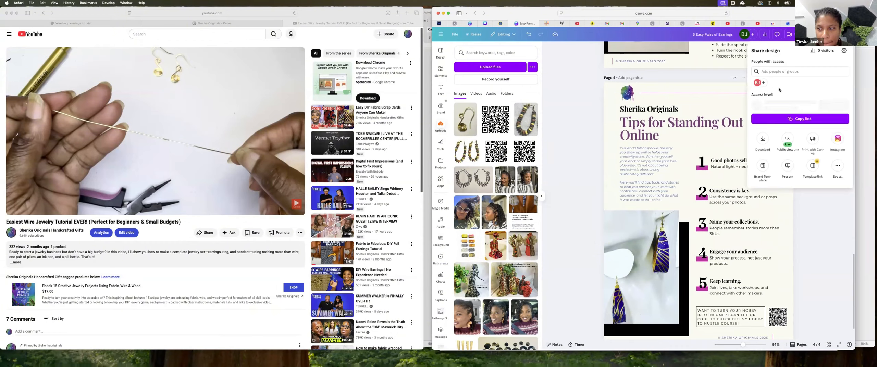
click(764, 141)
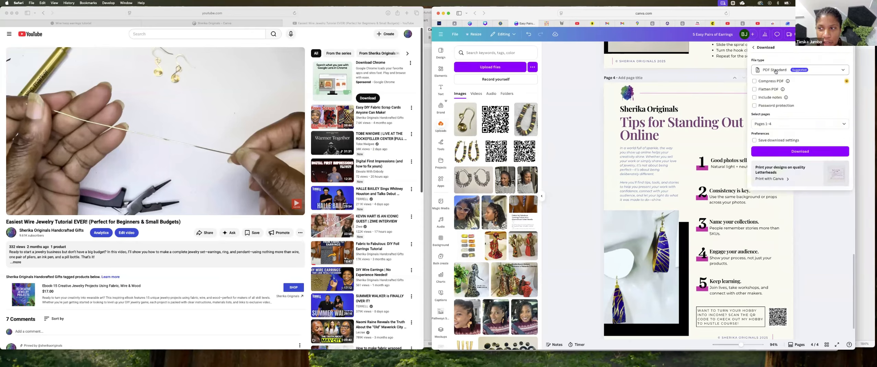